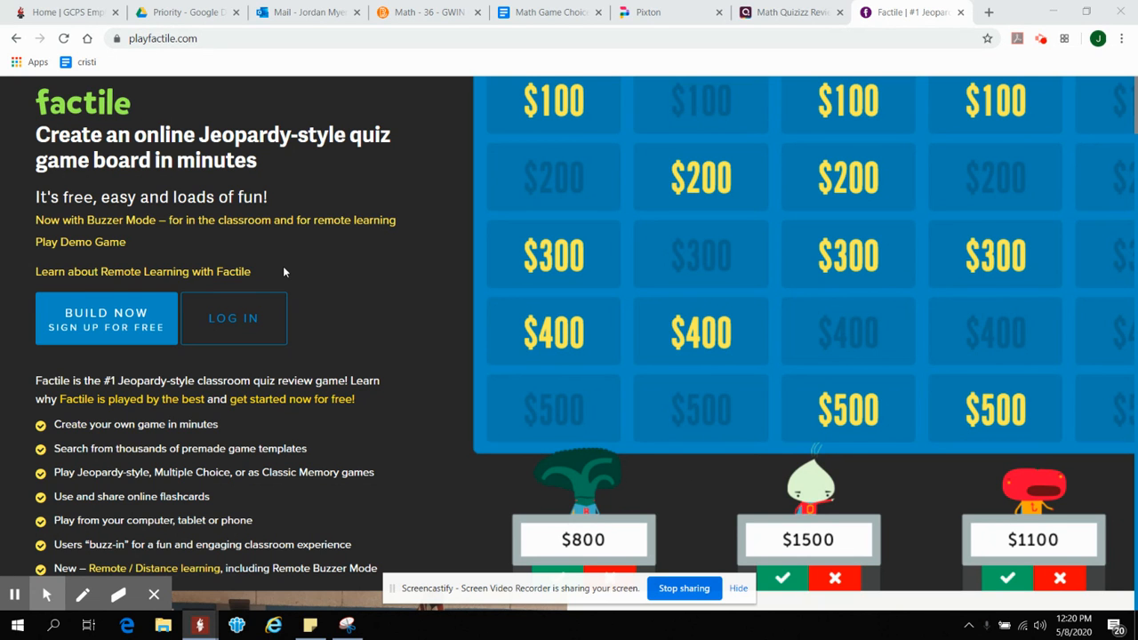
- Look over the Factile home page and open the sign-up page for a free account
{"action": "scroll", "coordinate": [284, 272], "scroll_direction": "down", "scroll_amount": 10}
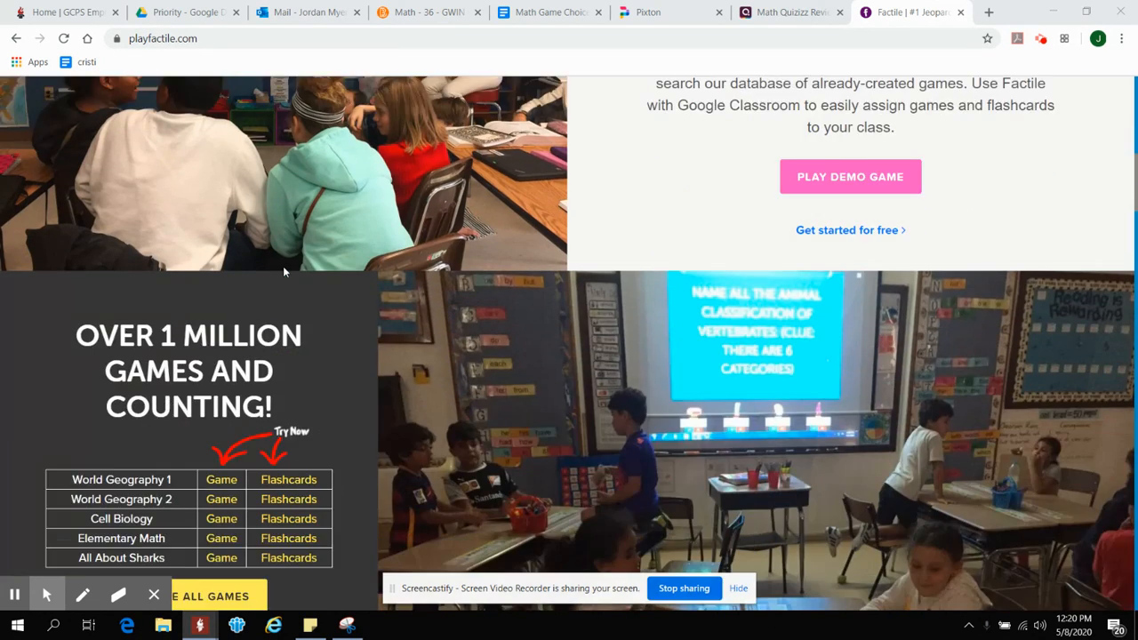
{"action": "scroll", "coordinate": [282, 266], "scroll_direction": "down", "scroll_amount": 8}
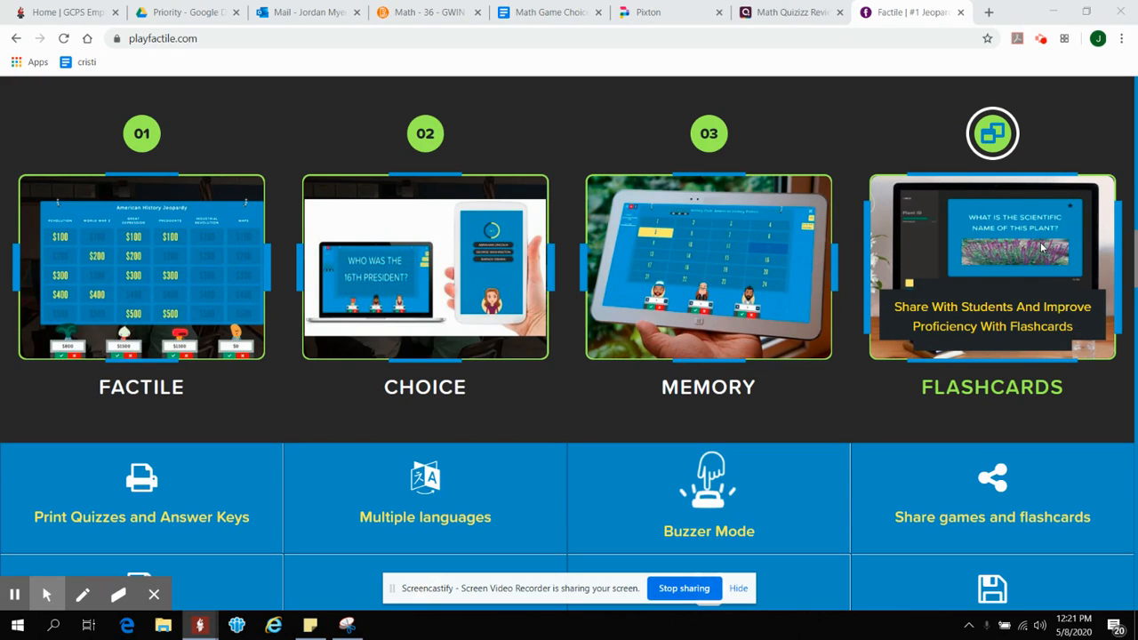
{"action": "scroll", "coordinate": [982, 204], "scroll_direction": "up", "scroll_amount": 10}
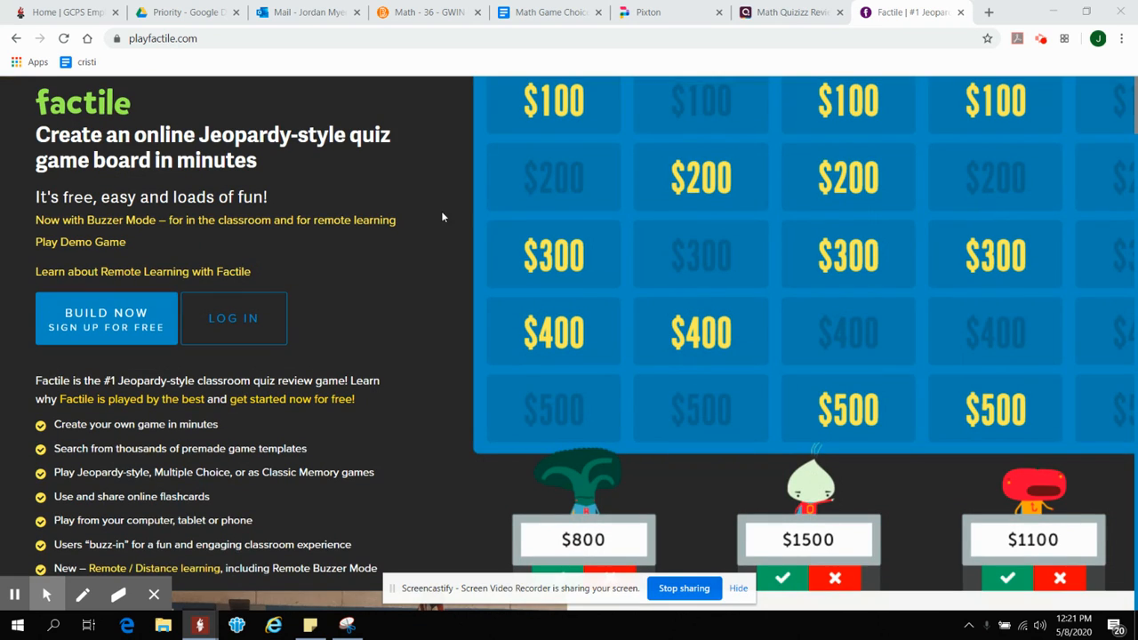
{"action": "left_click", "coordinate": [122, 324]}
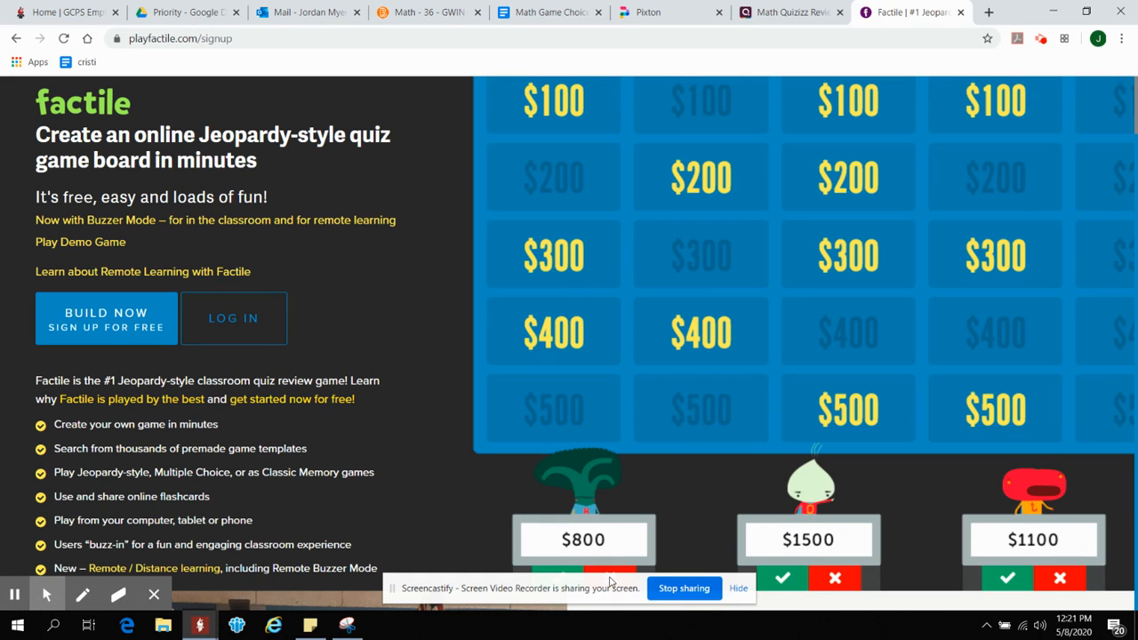
{"action": "left_click", "coordinate": [737, 587]}
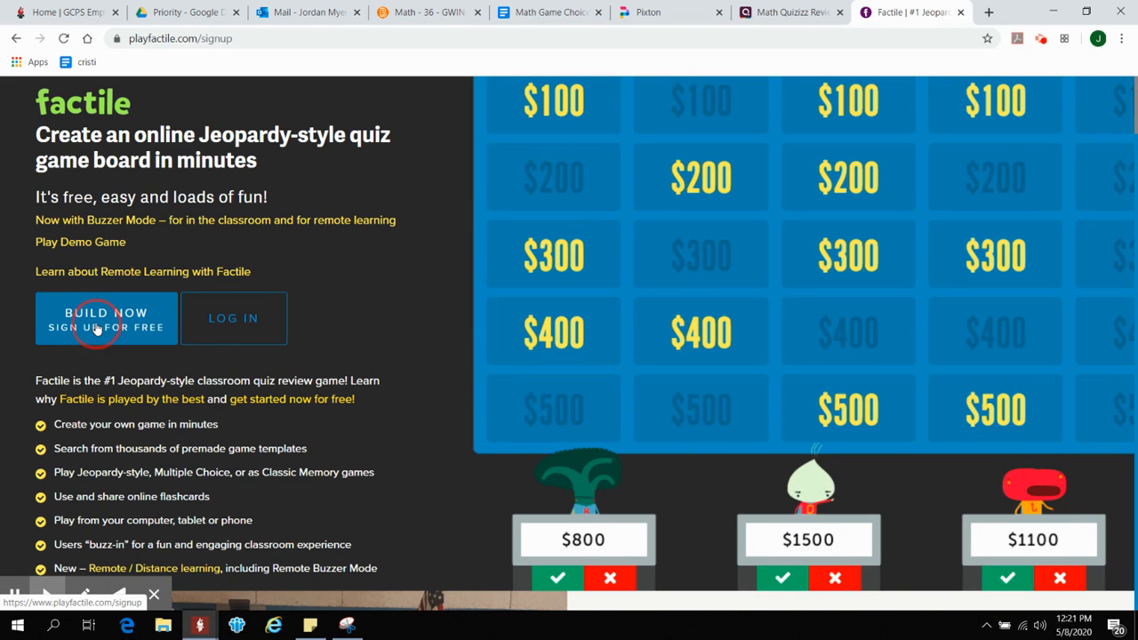
{"action": "left_click", "coordinate": [346, 36]}
{"action": "key", "text": "Return"}
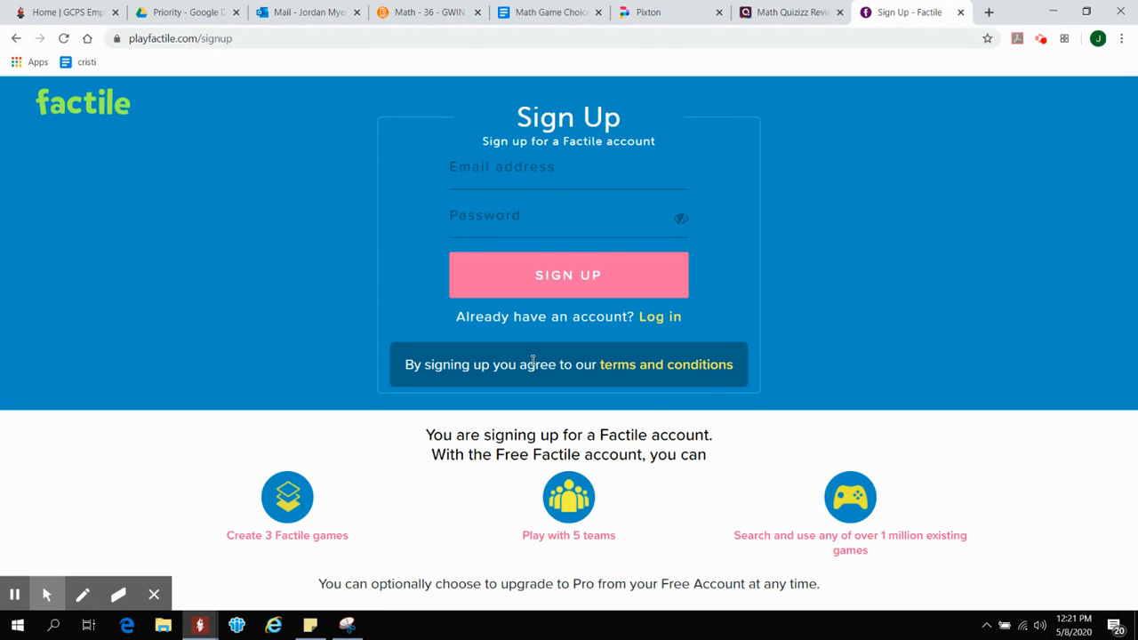
- Enter the account e-mail address and password in the sign-up form and submit it
{"action": "left_click", "coordinate": [553, 176]}
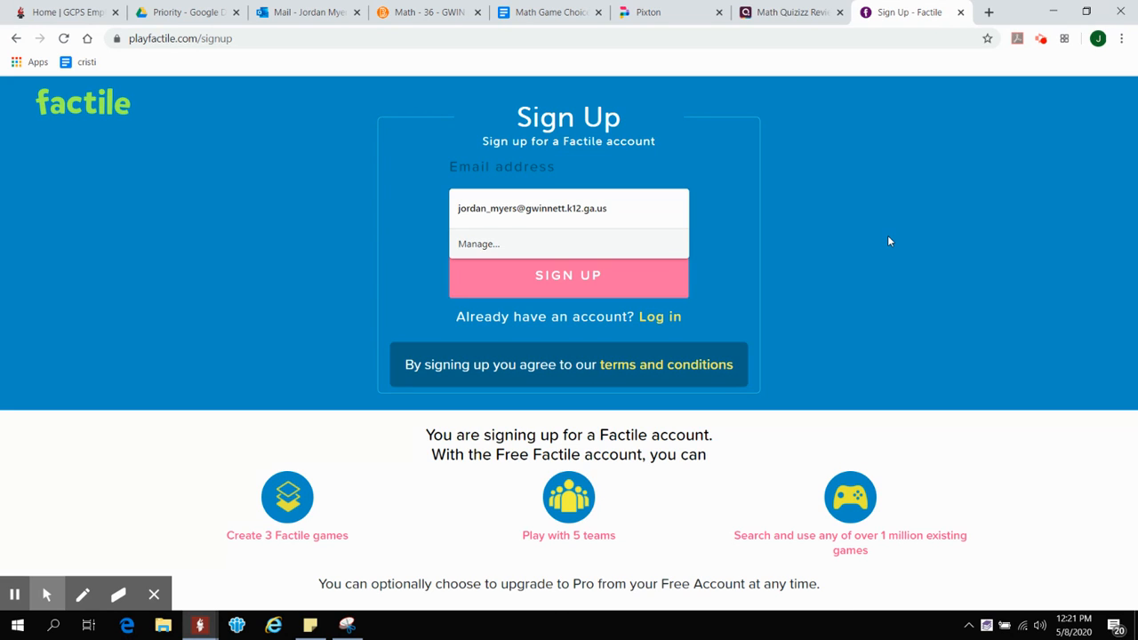
{"action": "type", "text": "myers"}
{"action": "key", "text": "Down"}
{"action": "key", "text": "Return"}
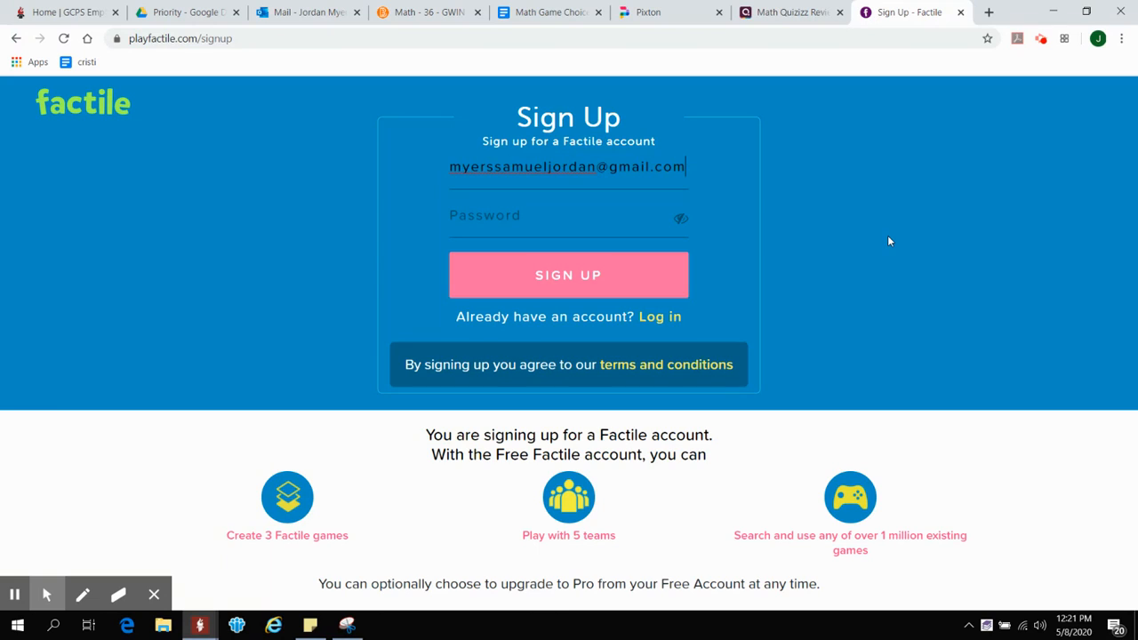
{"action": "type", "text": "*************"}
{"action": "left_click", "coordinate": [608, 275]}
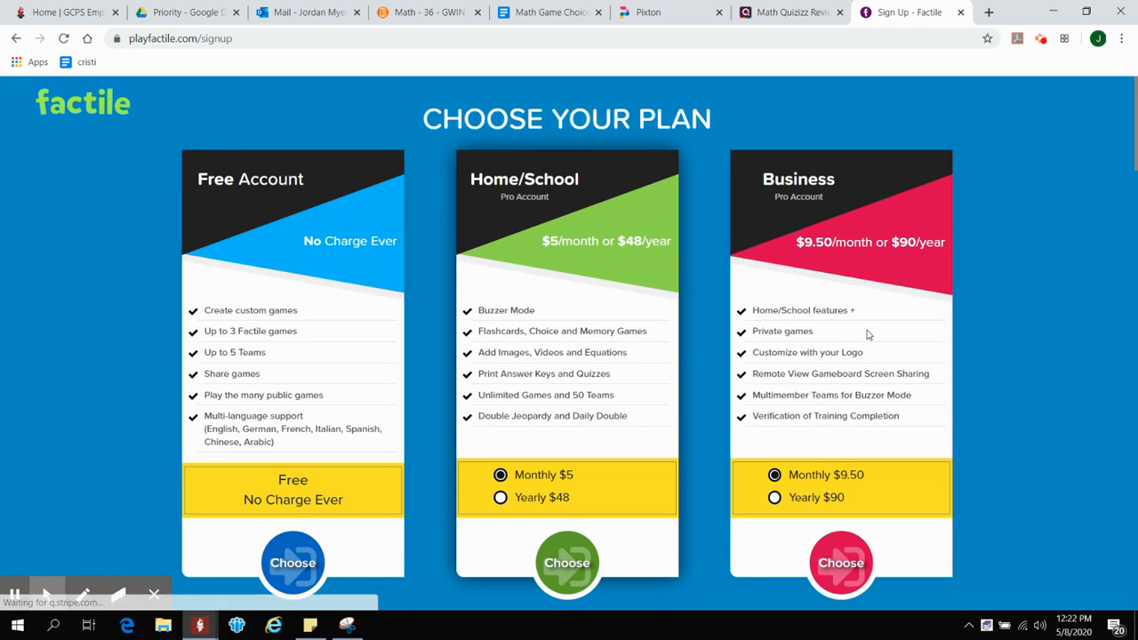
- Choose the Free Account plan with no charge
{"action": "scroll", "coordinate": [167, 386], "scroll_direction": "down", "scroll_amount": 1}
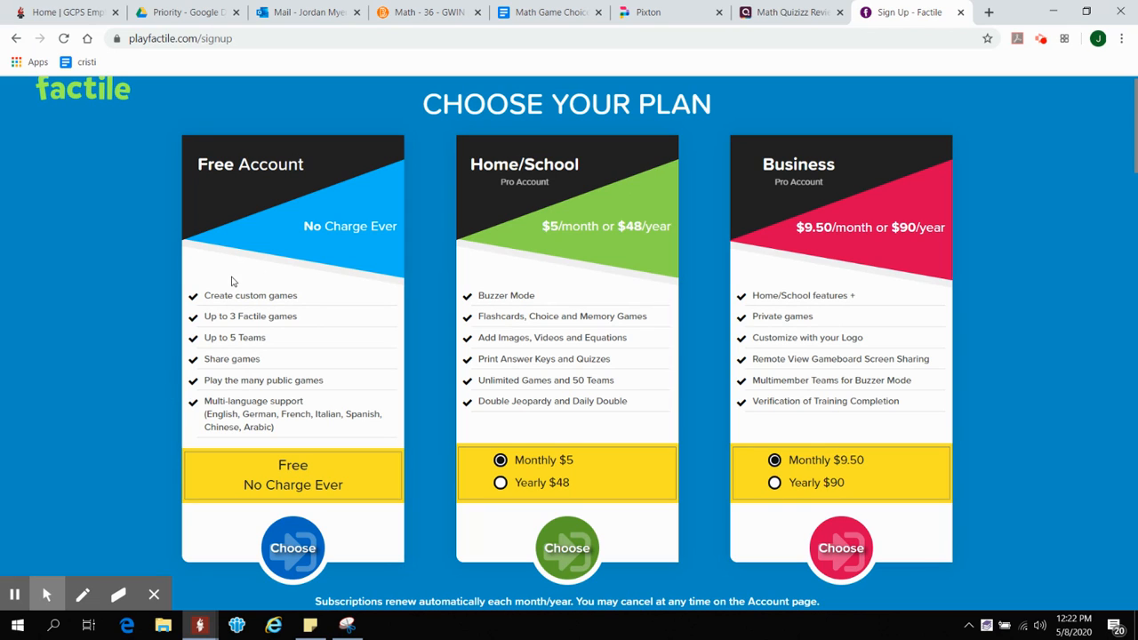
{"action": "left_click", "coordinate": [299, 325]}
{"action": "left_click", "coordinate": [303, 558]}
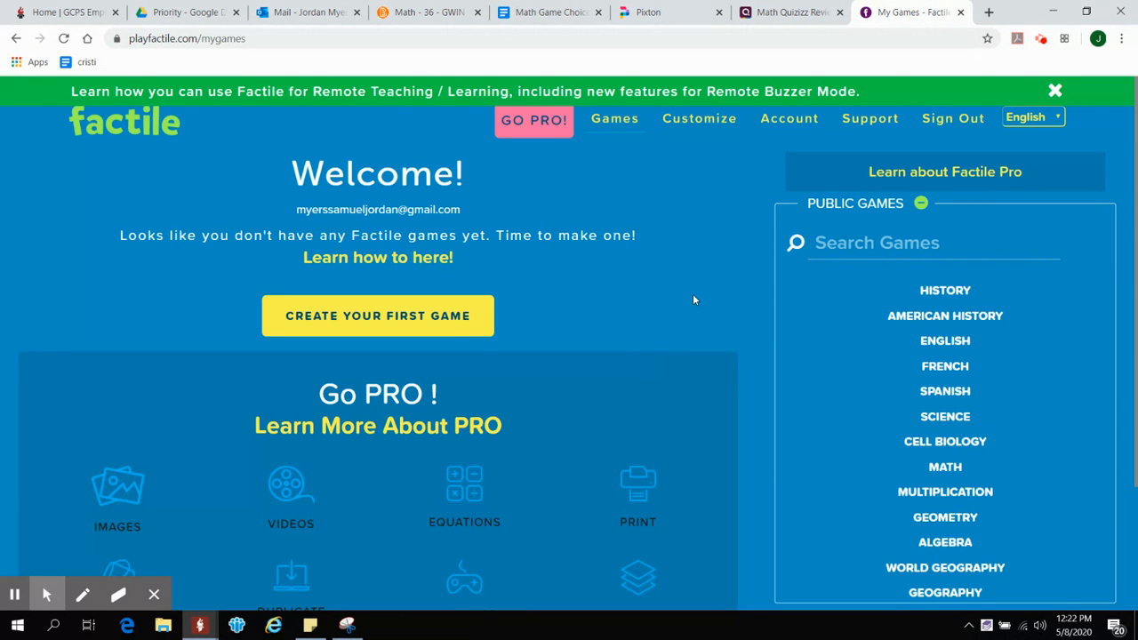
- Create a first game with an auto-generated custom URL link and the title "Math Review", and save it
{"action": "scroll", "coordinate": [694, 299], "scroll_direction": "down", "scroll_amount": 1}
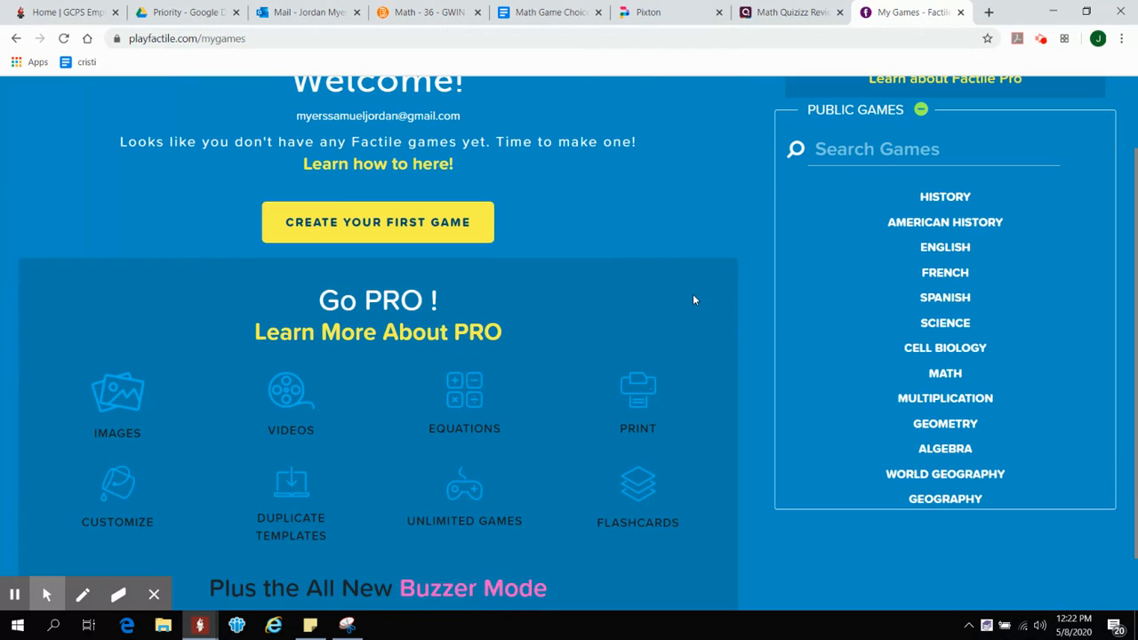
{"action": "left_click", "coordinate": [339, 216]}
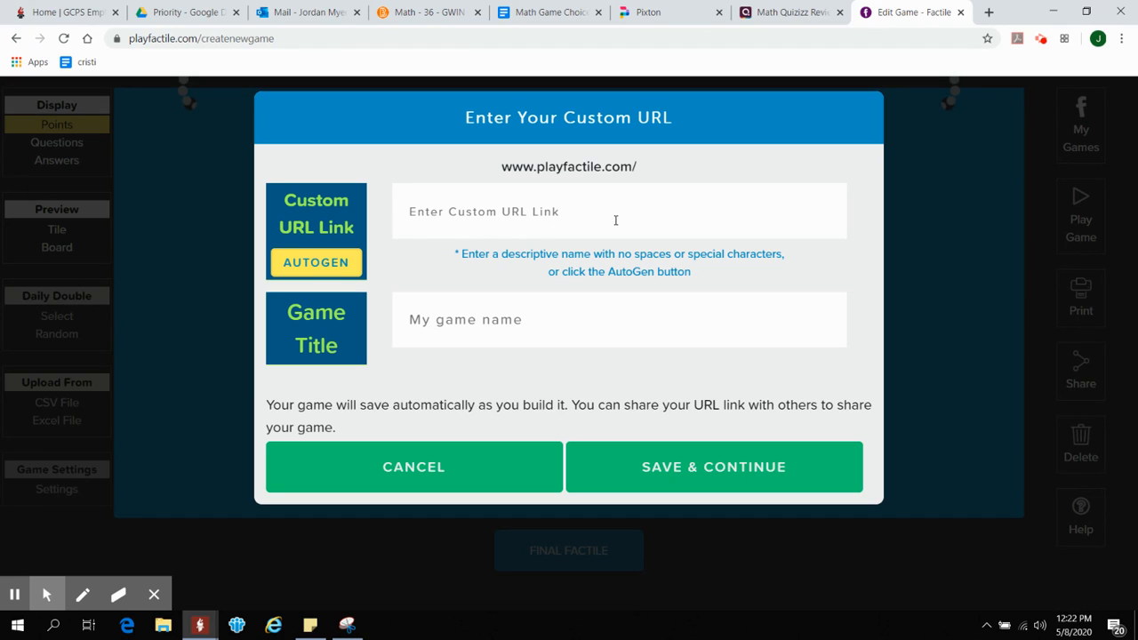
{"action": "left_click", "coordinate": [341, 265]}
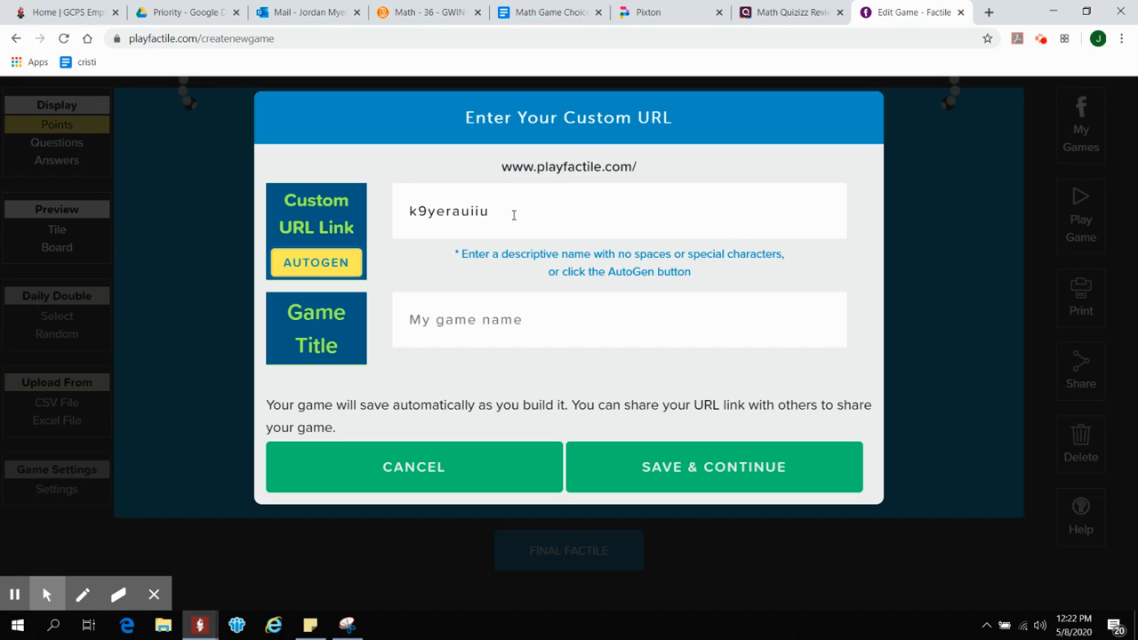
{"action": "left_click", "coordinate": [506, 332]}
{"action": "type", "text": "Math Review"}
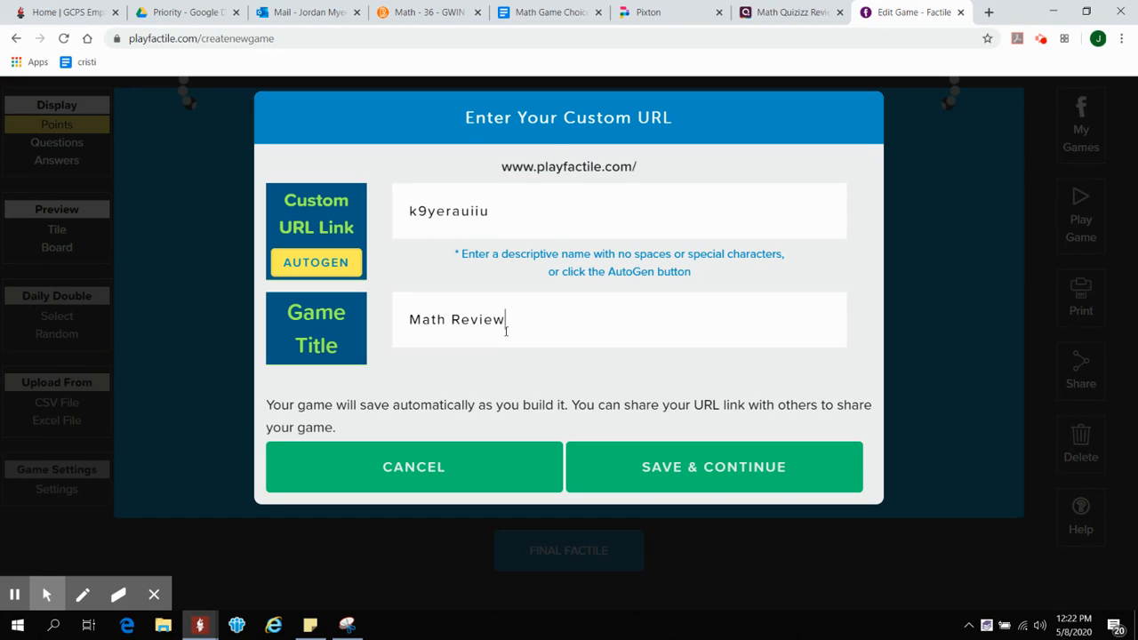
{"action": "left_click", "coordinate": [675, 467]}
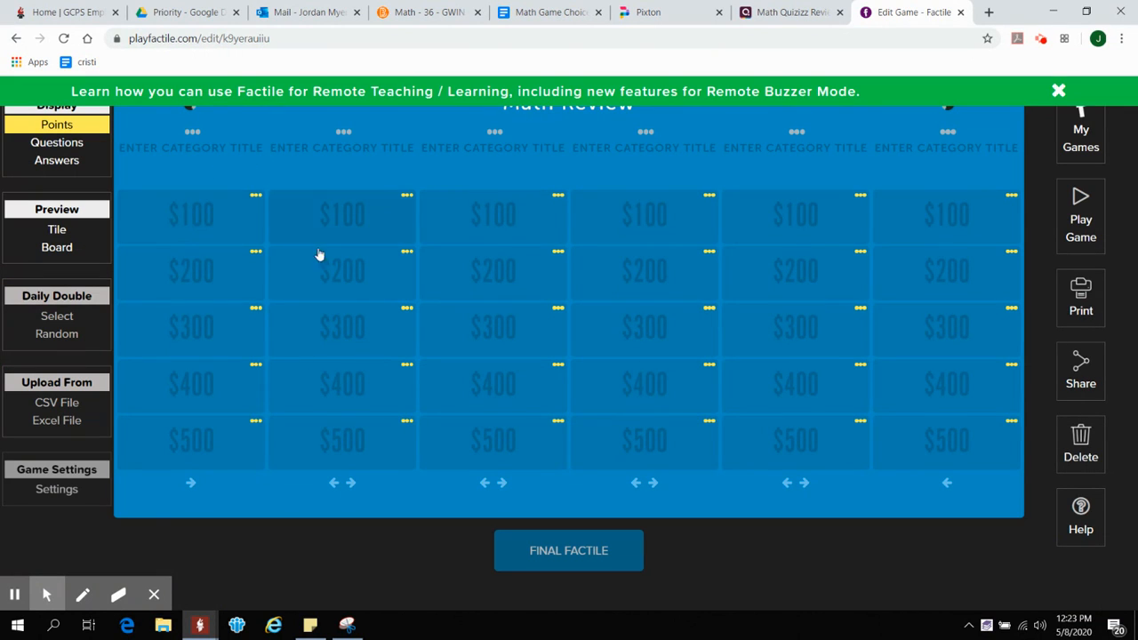
- Dismiss the remote learning banner and title the first category "MULTIPLICATION OF DECIMALS"
{"action": "left_click", "coordinate": [1054, 94]}
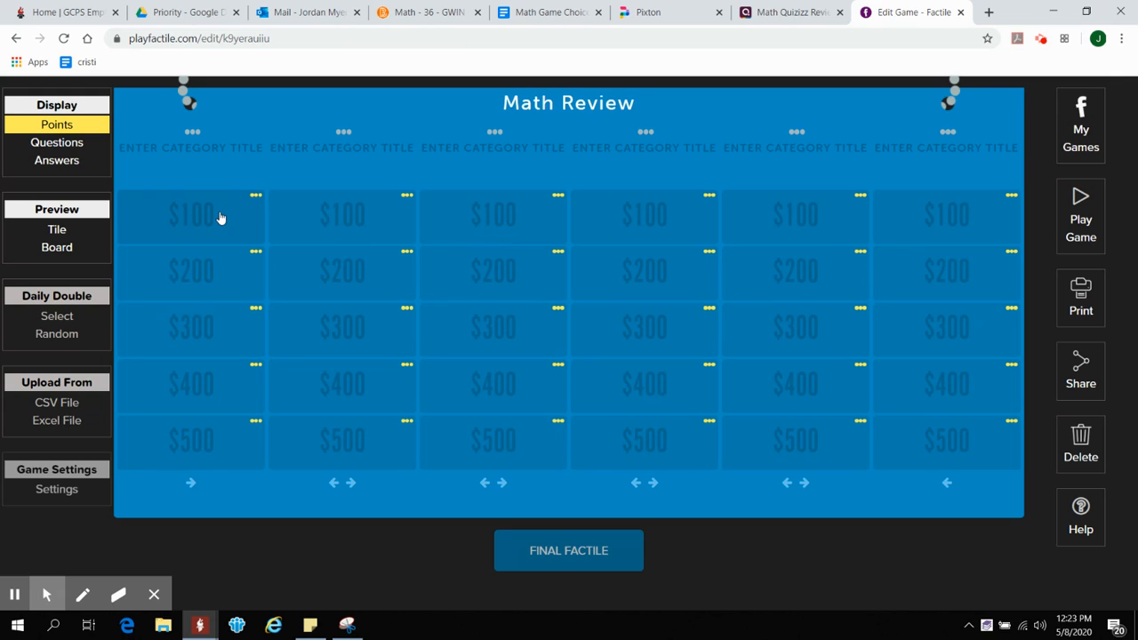
{"action": "left_click", "coordinate": [234, 150]}
{"action": "type", "text": "MULTIPLICATION OF DECIMALS"}
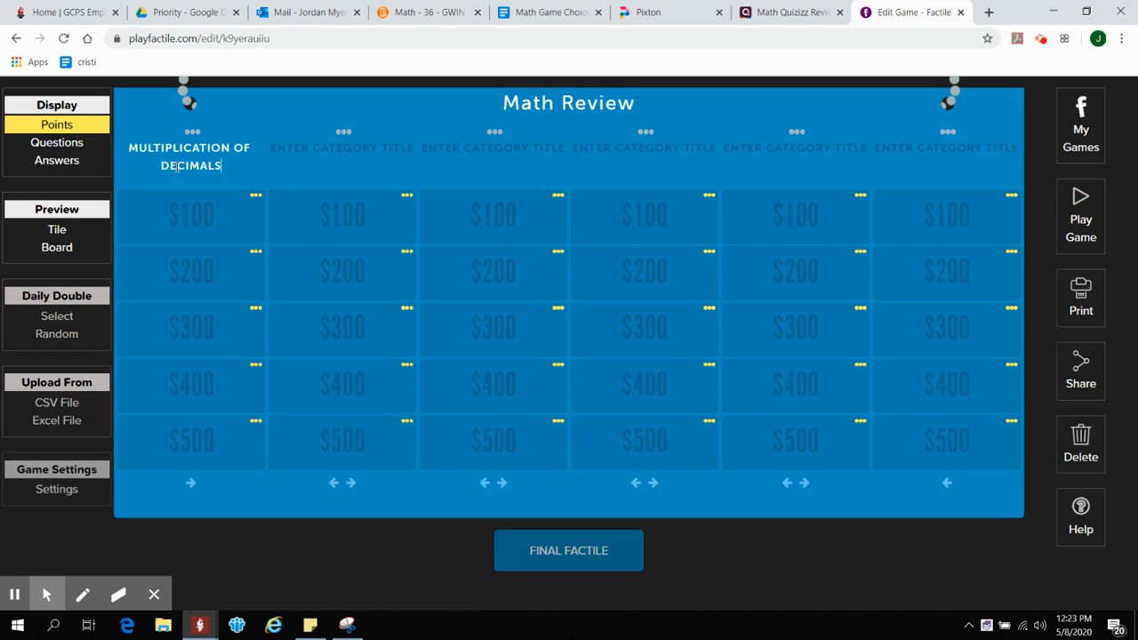
- Enter "1.3 x 2.4" as the question for the first category's $100 tile
{"action": "left_click", "coordinate": [193, 224]}
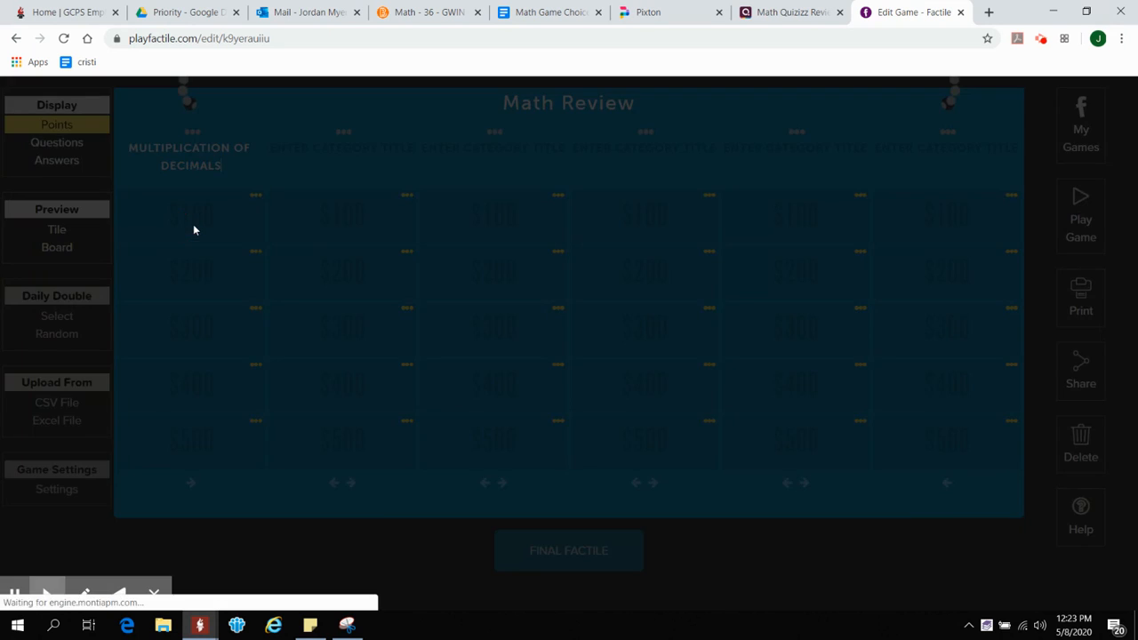
{"action": "left_click", "coordinate": [184, 197]}
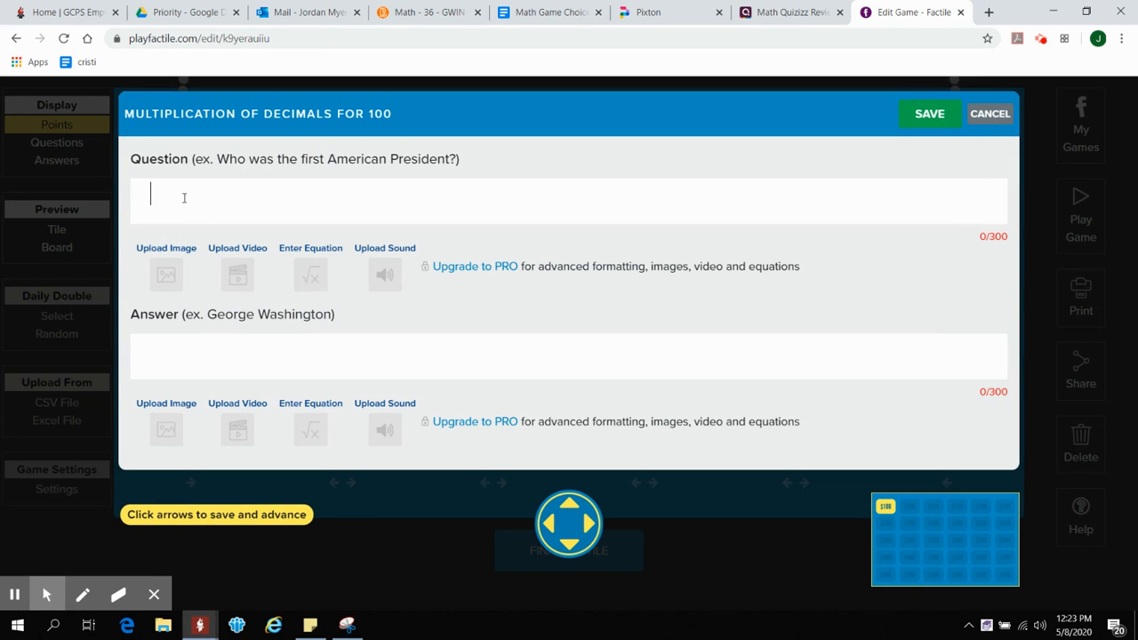
{"action": "type", "text": "1.3 *"}
{"action": "key", "text": "BackSpace"}
{"action": "key", "text": "BackSpace"}
{"action": "type", "text": "x 2.4"}
- Switch to the Calculator app and multiply 1.3 by 2.4
{"action": "left_click", "coordinate": [208, 347]}
{"action": "key", "text": "XF86Calculator"}
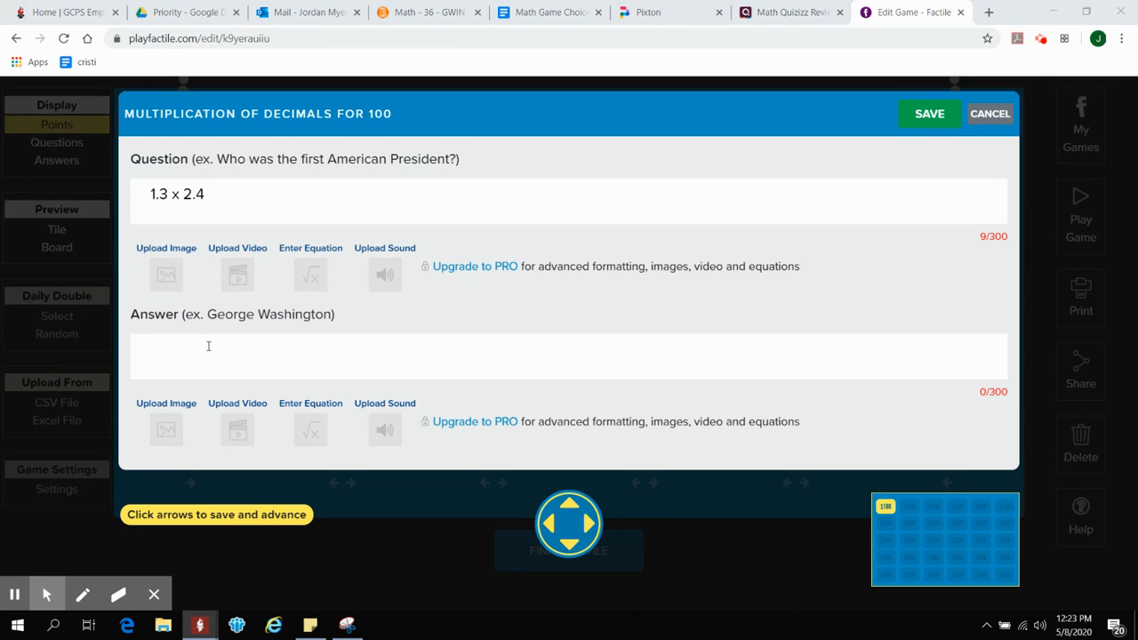
{"action": "type", "text": "1.3"}
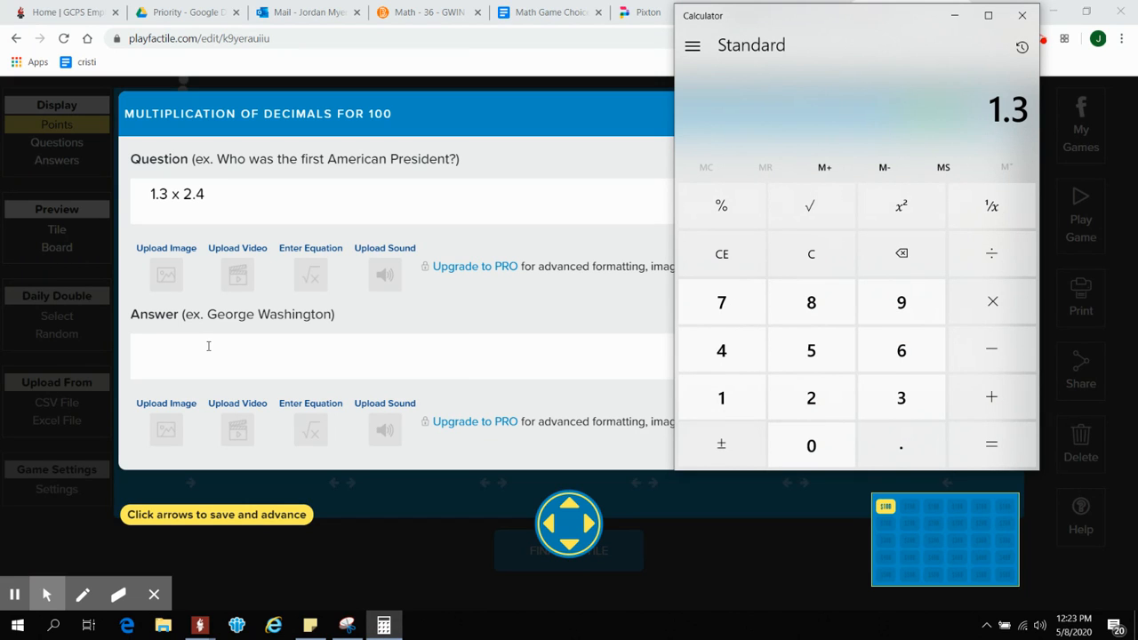
{"action": "type", "text": "2.4"}
{"action": "key", "text": "Return"}
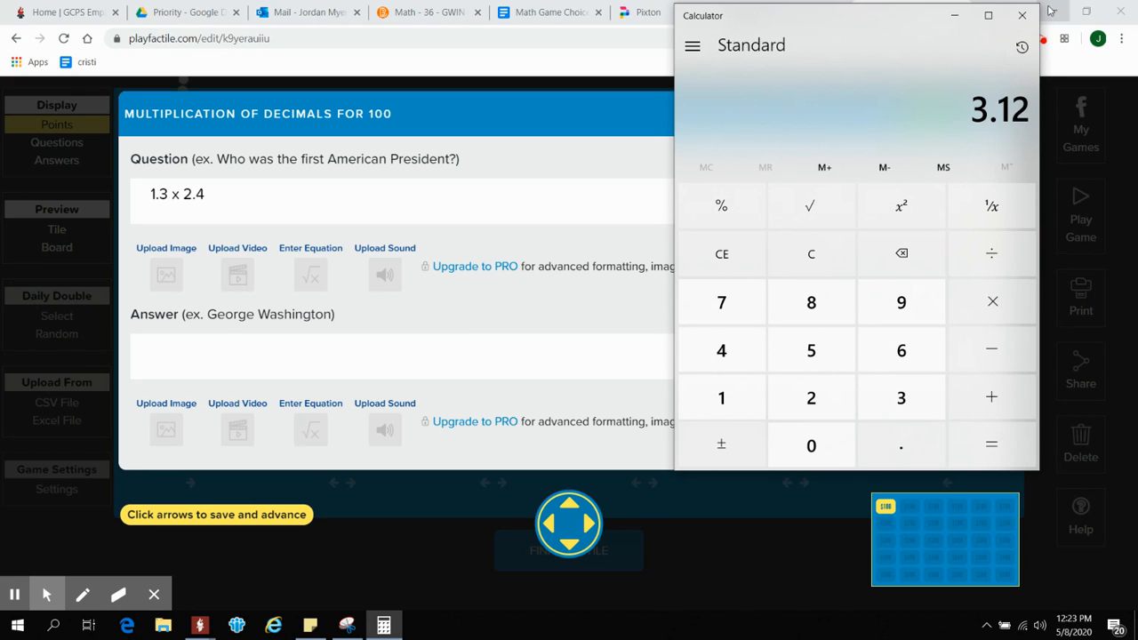
- Close the Calculator, enter 3.12 as the $100 tile's answer and save it, then reopen the tile and save again
{"action": "left_click", "coordinate": [1023, 15]}
{"action": "type", "text": "3.12"}
{"action": "left_click", "coordinate": [931, 115]}
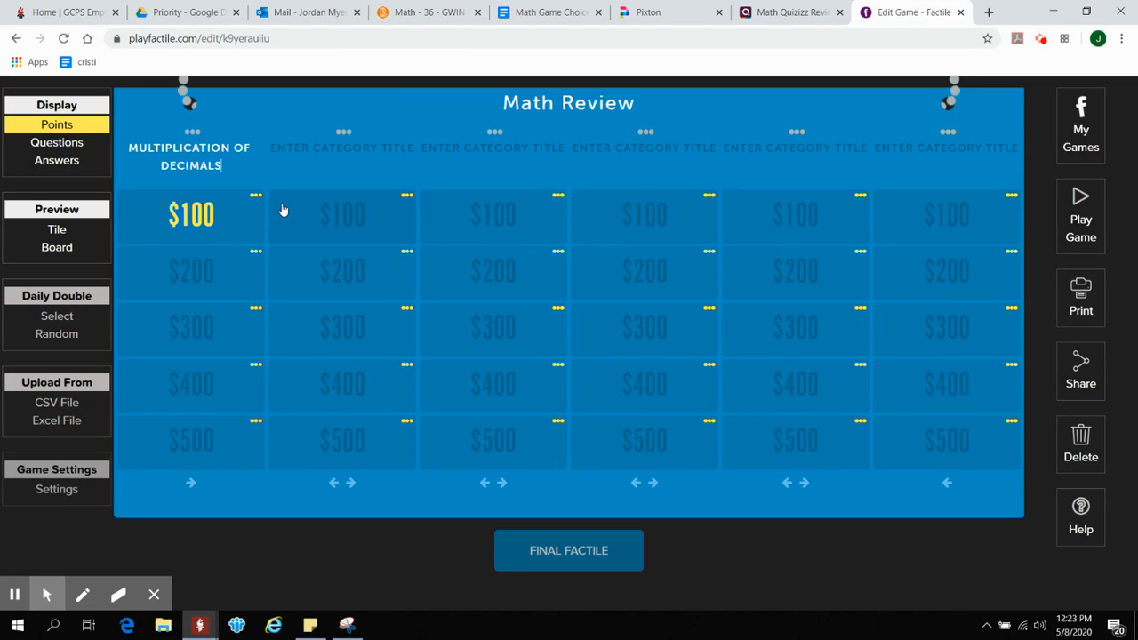
{"action": "left_click", "coordinate": [174, 217]}
{"action": "left_click", "coordinate": [944, 116]}
- Open the Math Review game's play page and select its web address for sharing
{"action": "left_click", "coordinate": [1084, 216]}
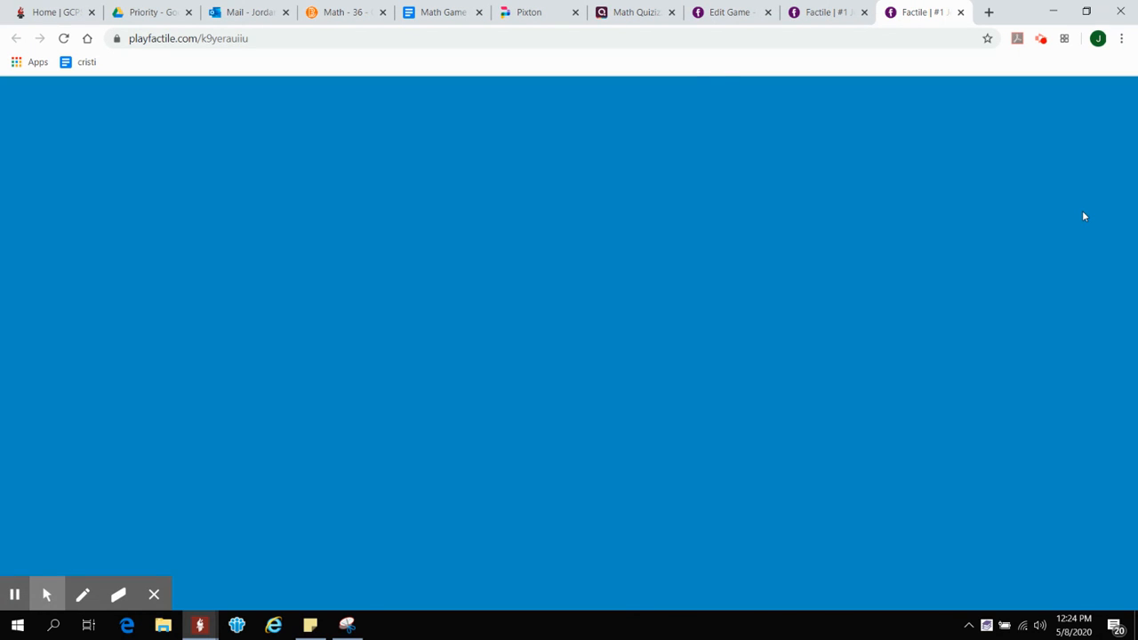
{"action": "left_click", "coordinate": [652, 34]}
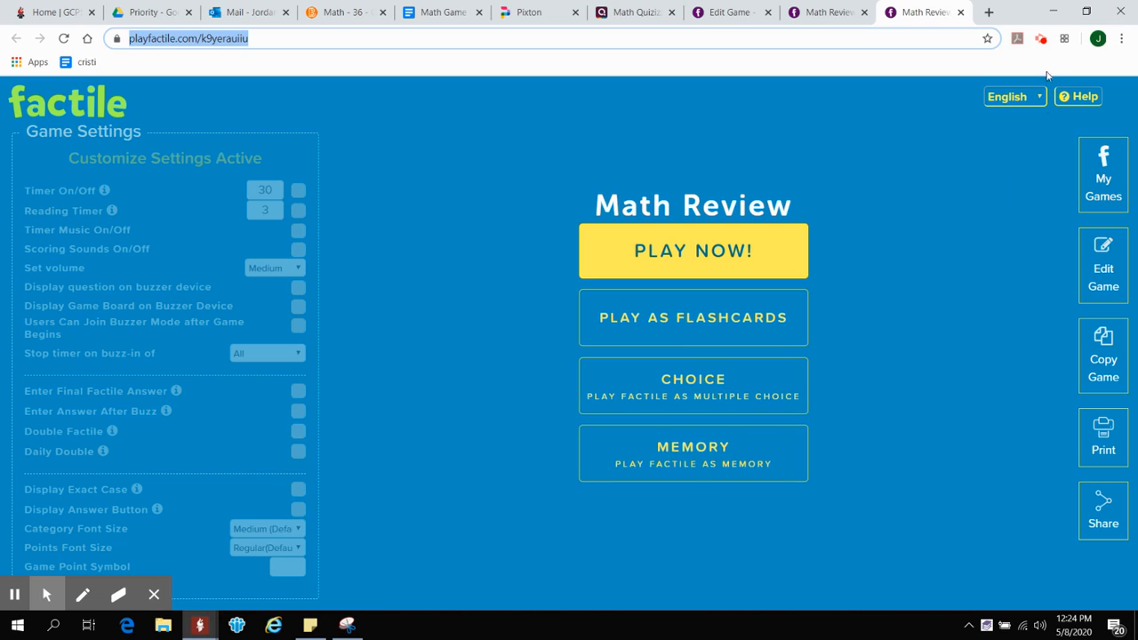
{"action": "left_click", "coordinate": [1042, 42]}
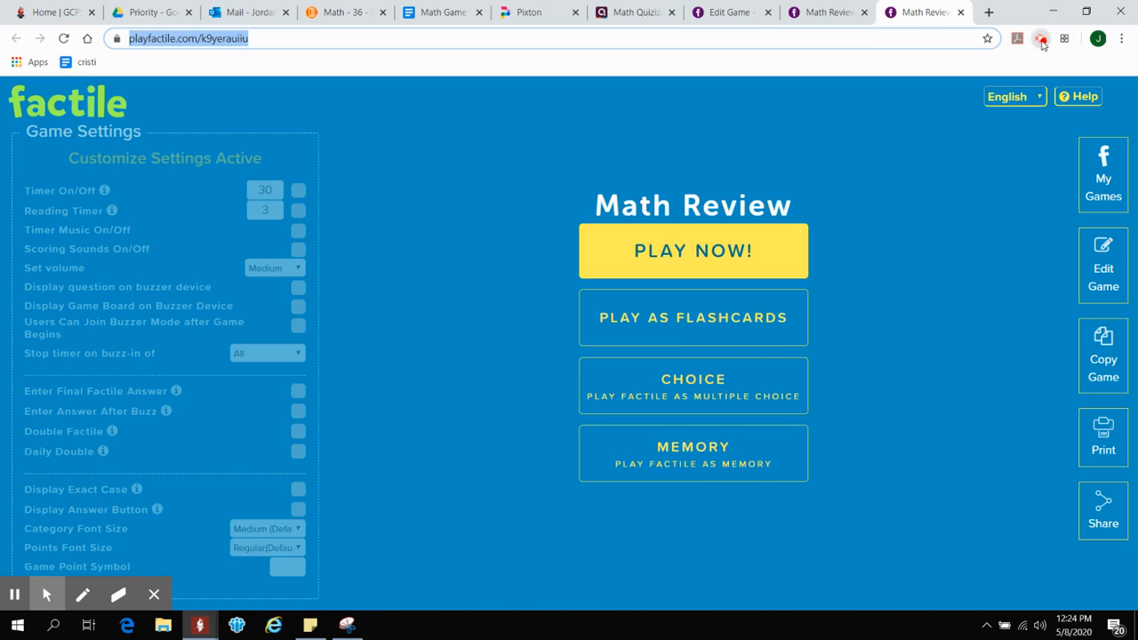